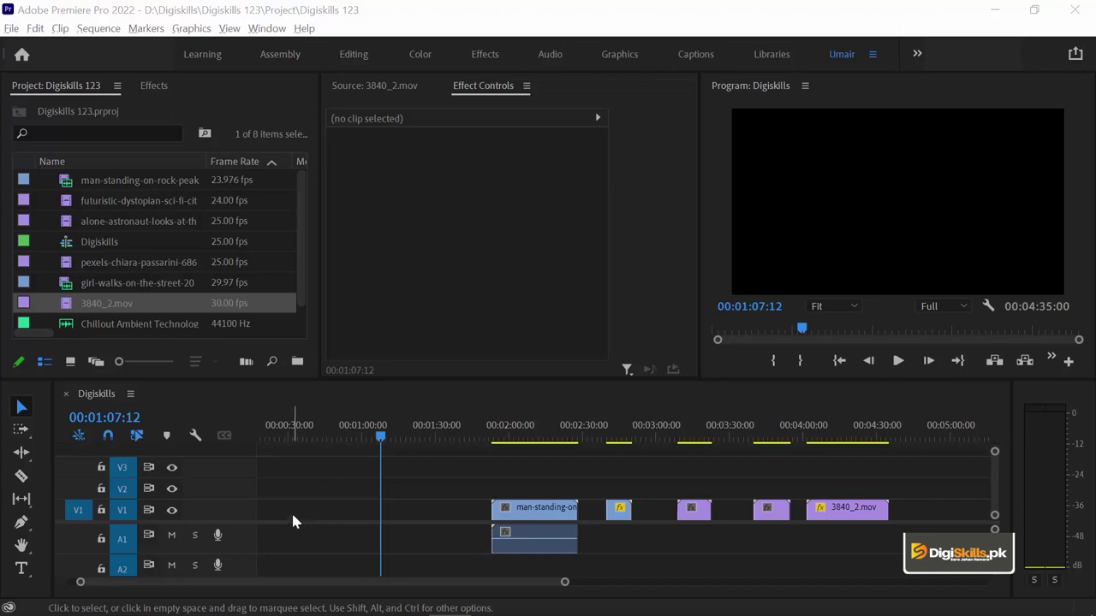
left_click(111, 513)
left_click_drag(112, 513, 112, 500)
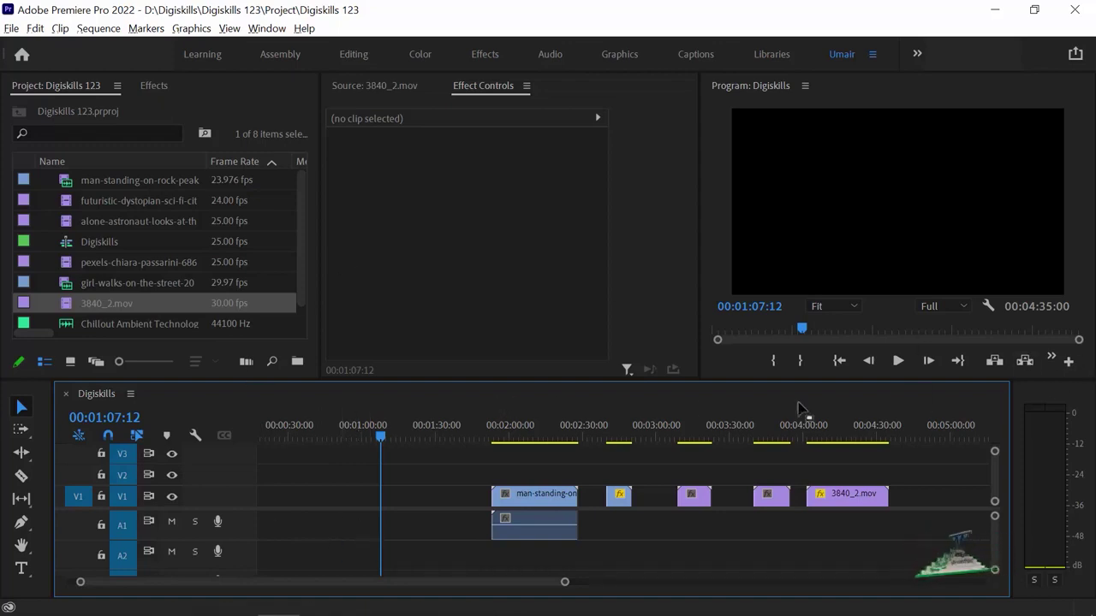
left_click(1051, 384)
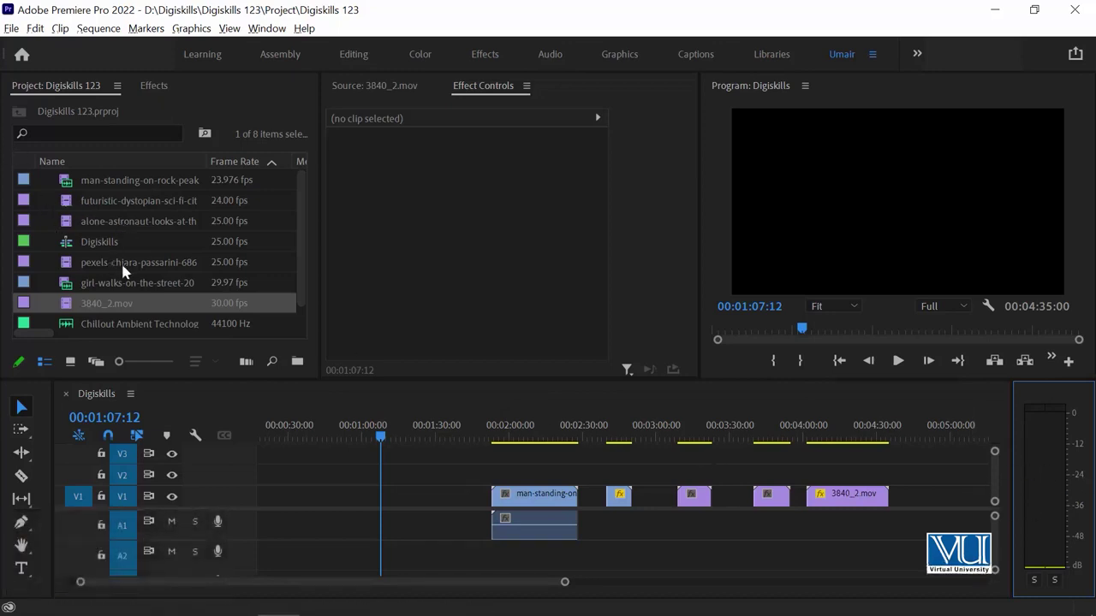
- Open Chillout Ambient Technology.mp3 in the Source Monitor and preview its opening, up to about 00;00;14;26
double_click(67, 325)
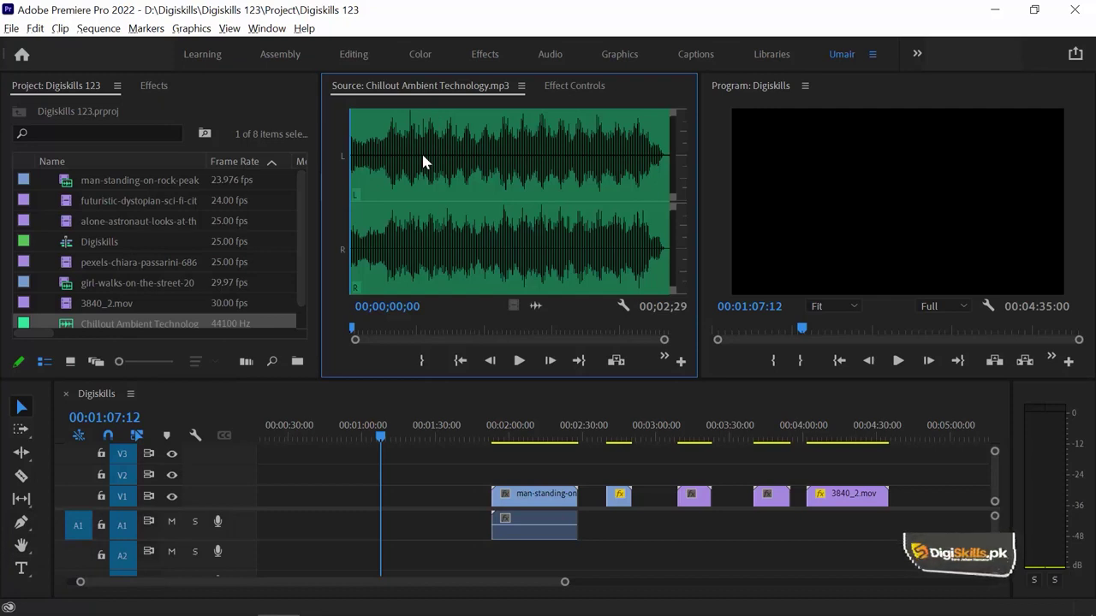
key("space")
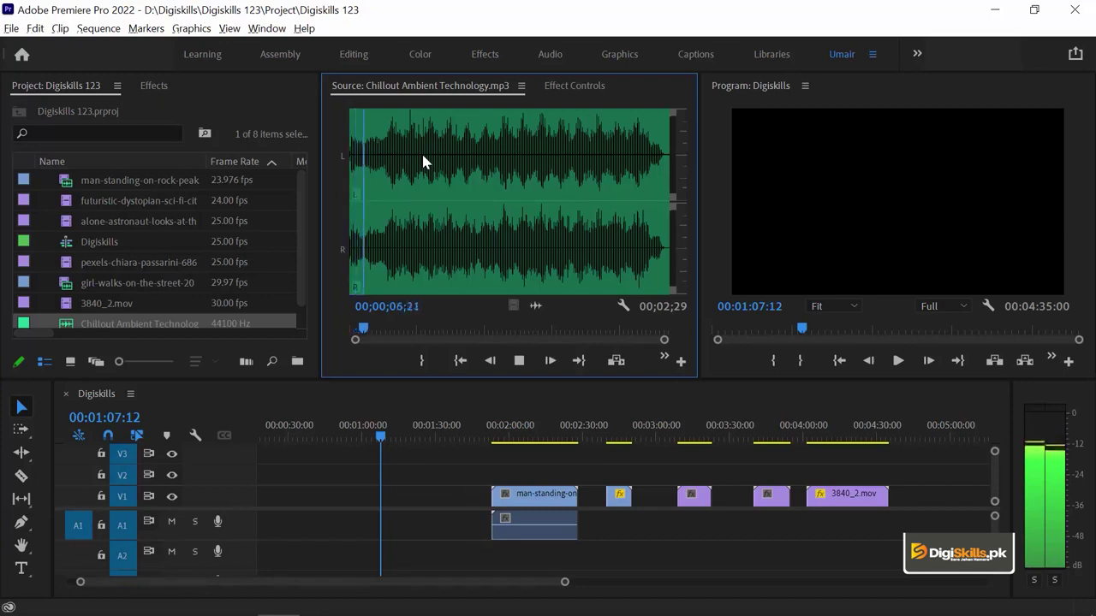
key("space")
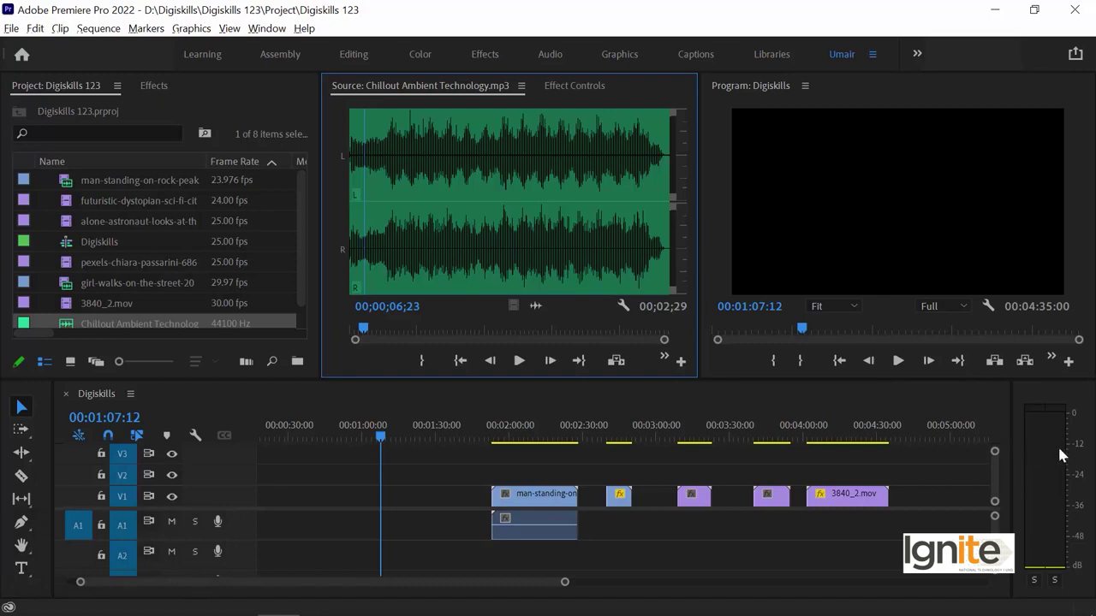
key("space")
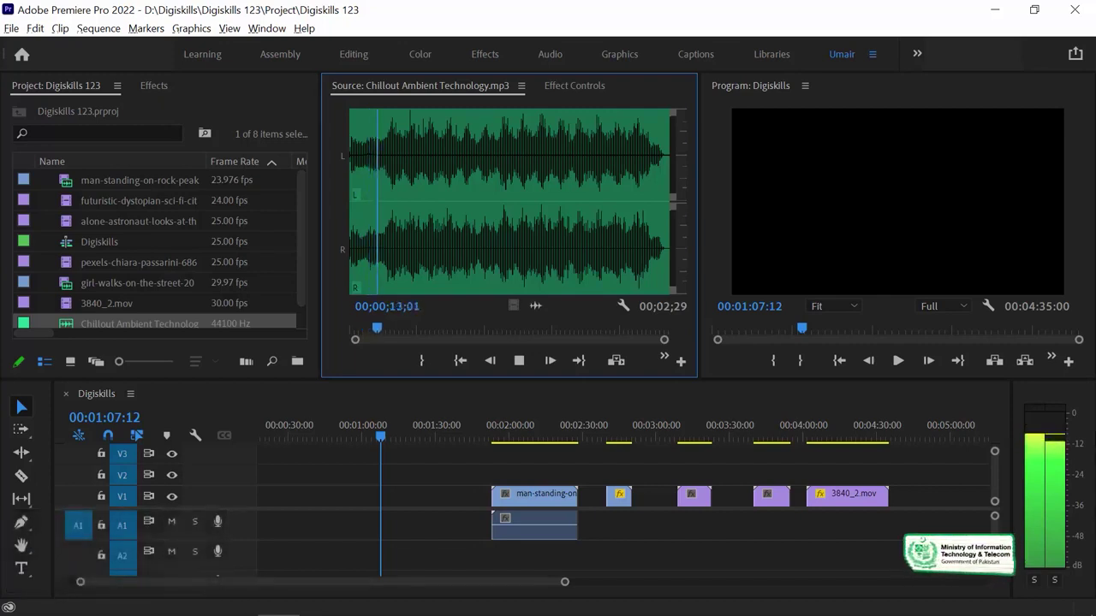
key("space")
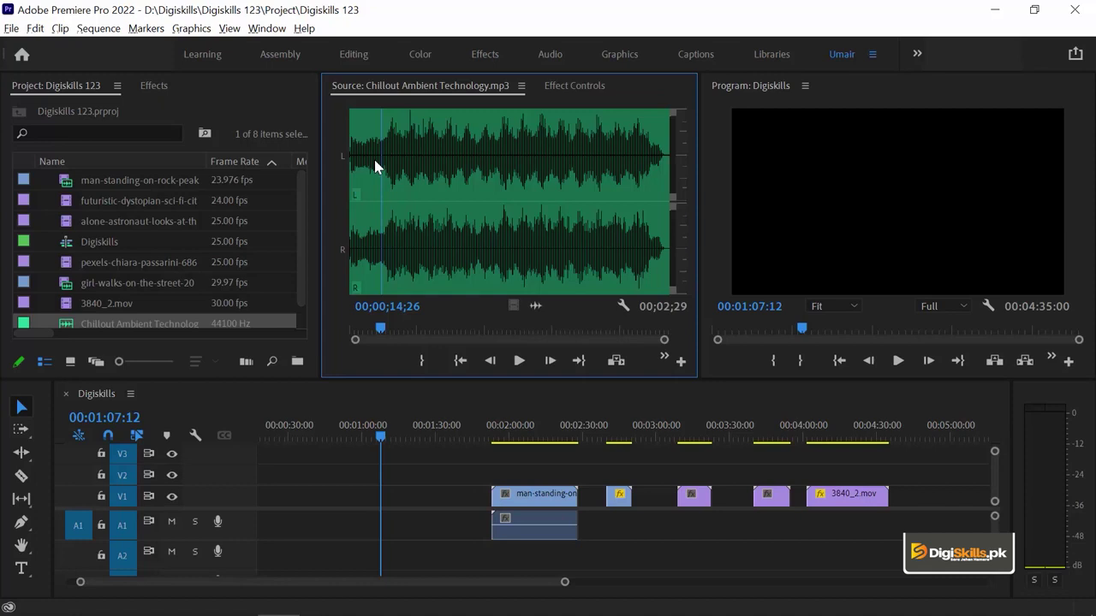
- Mark the music's In point at 00;00;16;11, where the waveform gets louder, and preview from there
left_click_drag(363, 133, 385, 129)
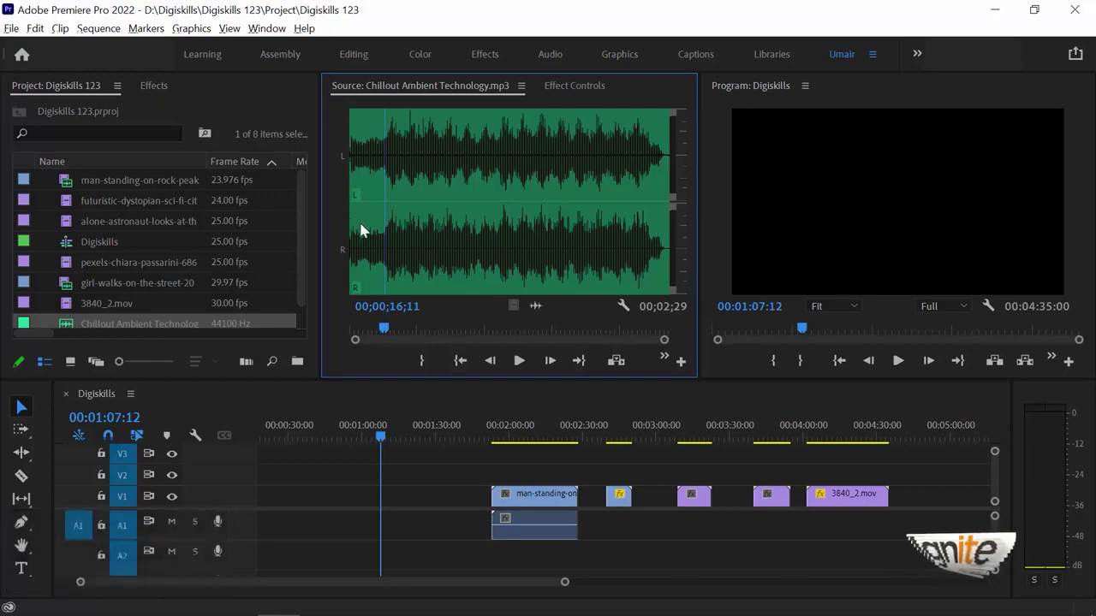
key("i")
key("space")
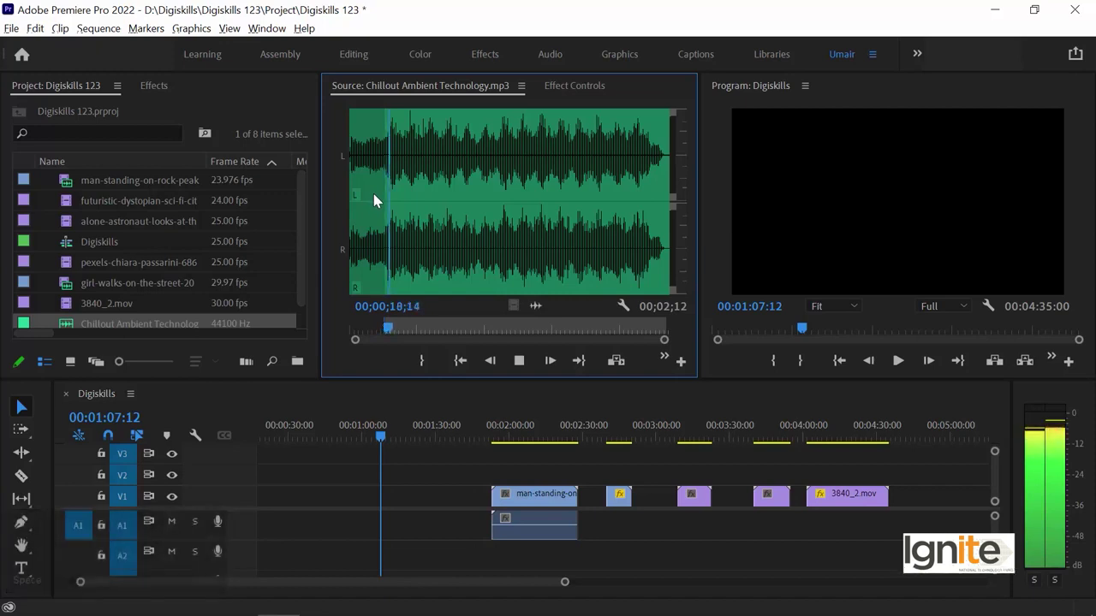
key("space")
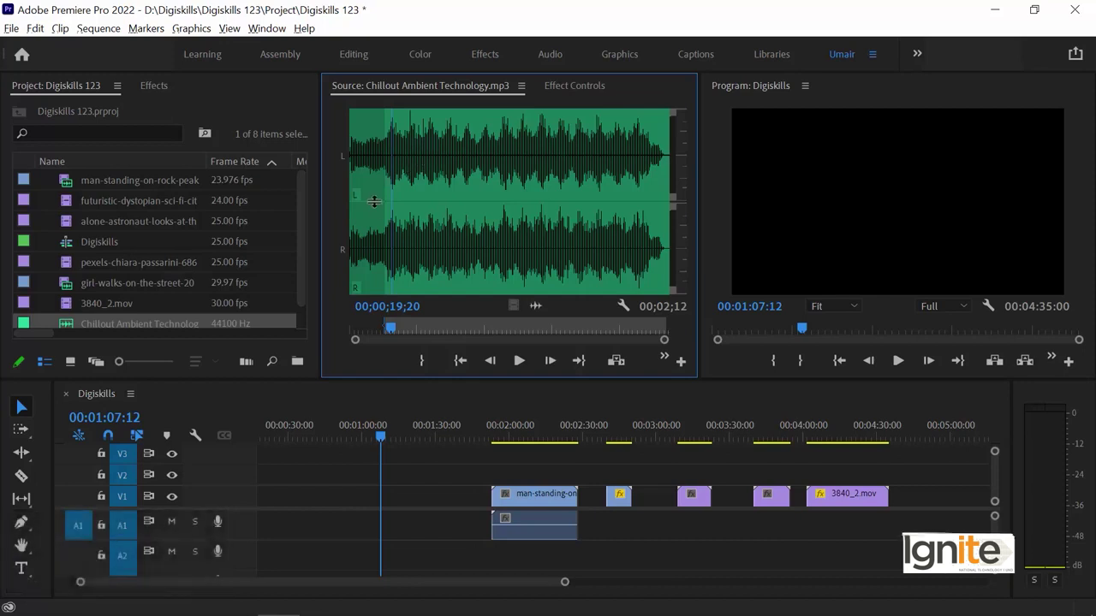
- Audition the passage around one minute in the source music and mark its Out point at 00;01;01;14
left_click(407, 147)
left_click_drag(408, 146, 478, 152)
key("o")
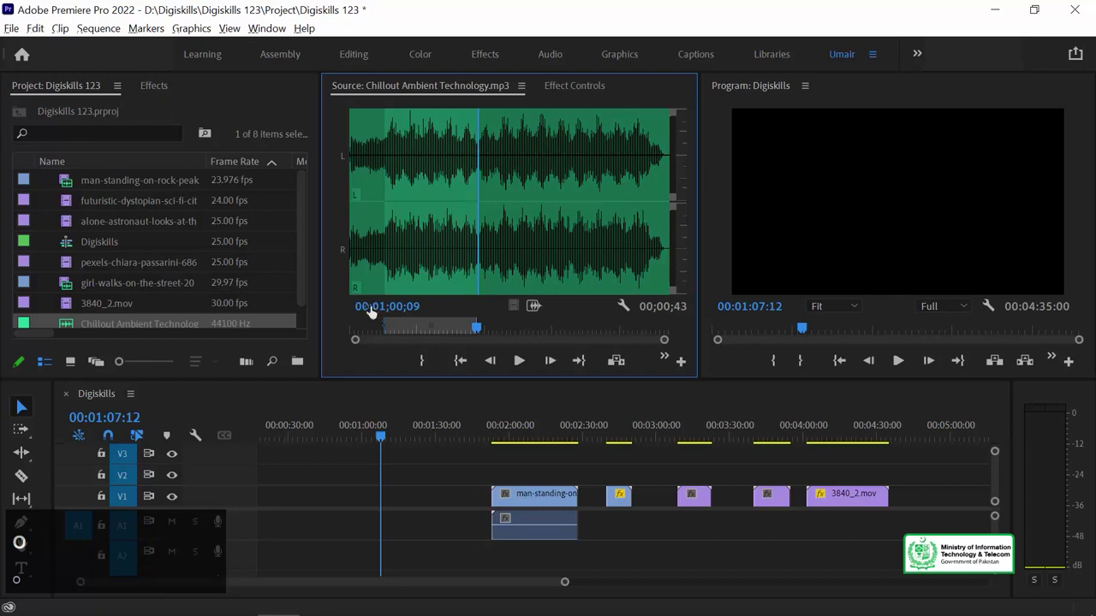
left_click(471, 143)
key("space")
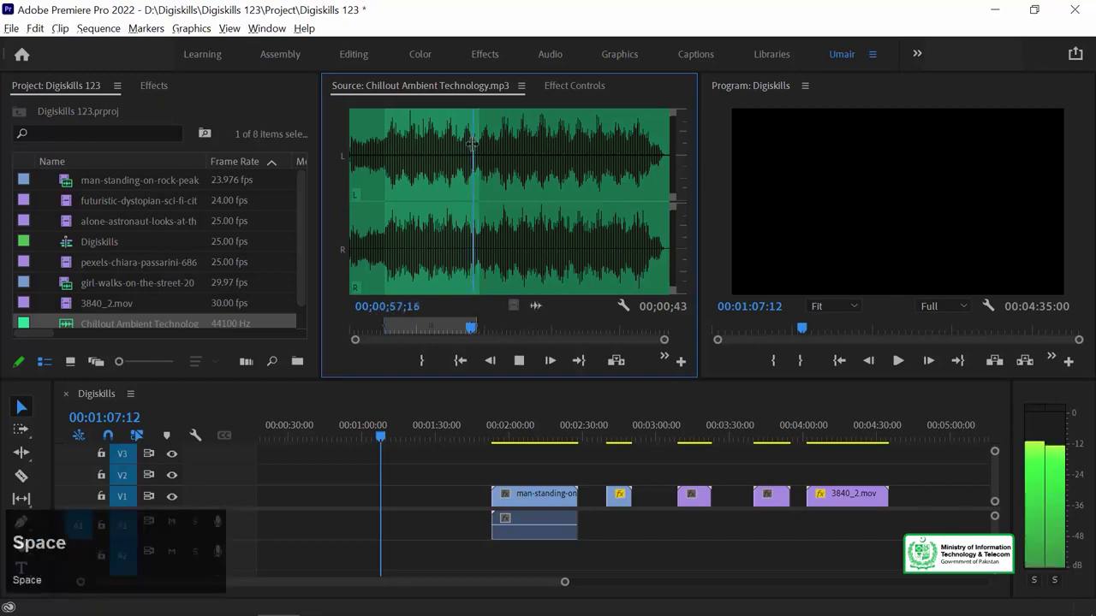
key("space")
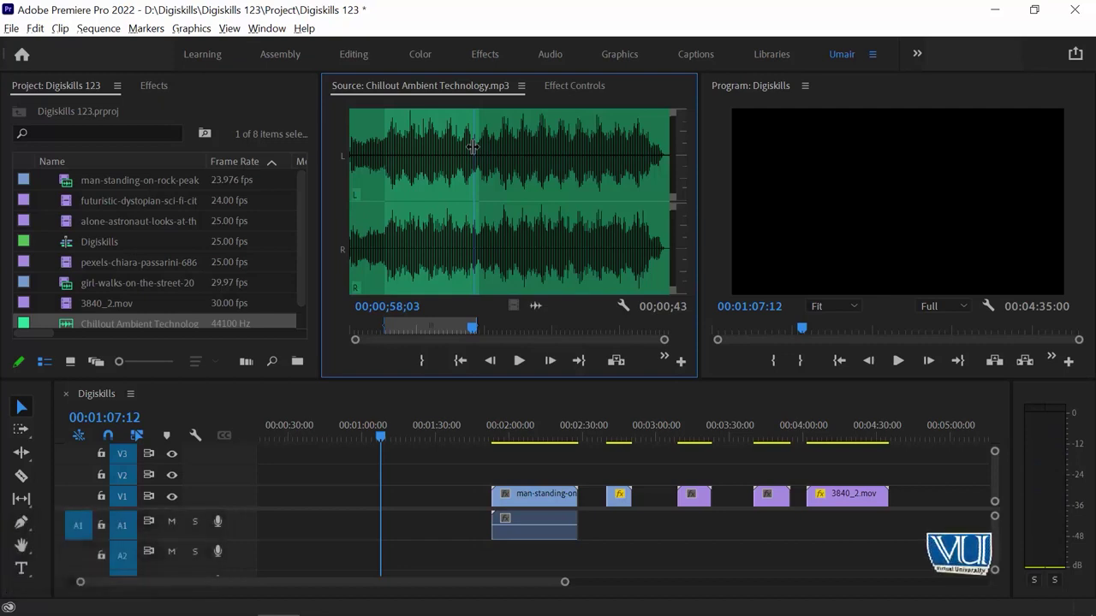
key("space")
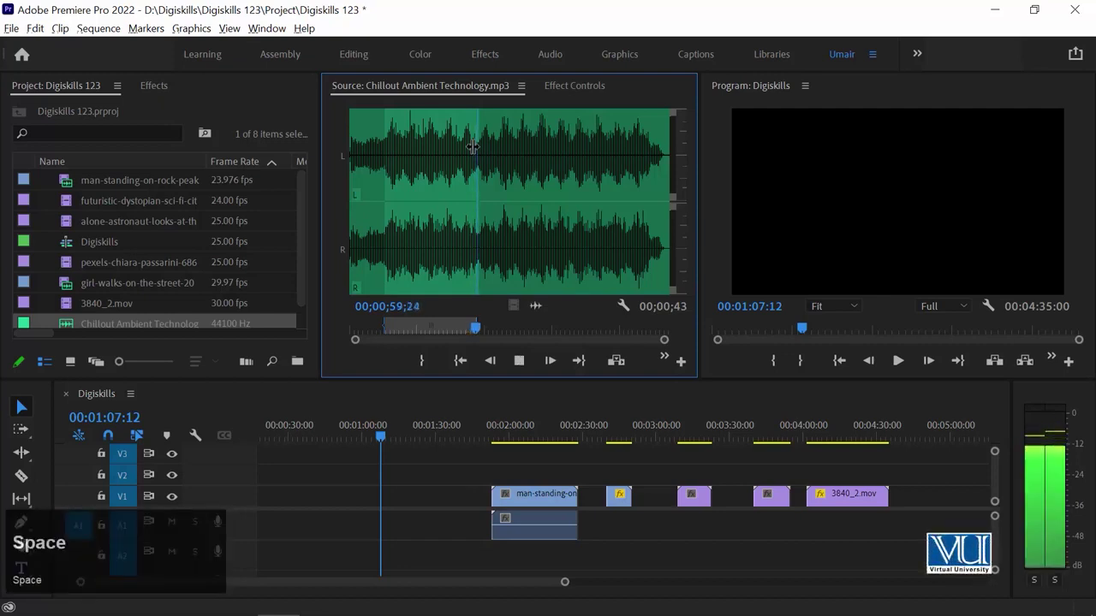
key("space")
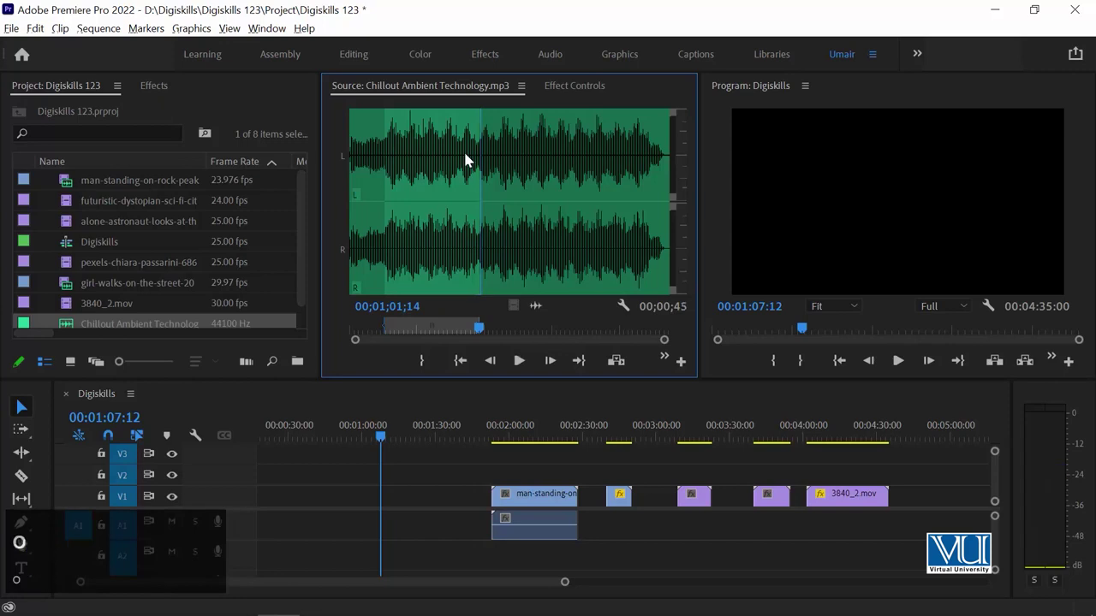
- Place the marked audio range on track A1 starting at 00:00:47:13 and move the playhead to the clip's start
left_click(538, 306)
left_click_drag(402, 456, 341, 535)
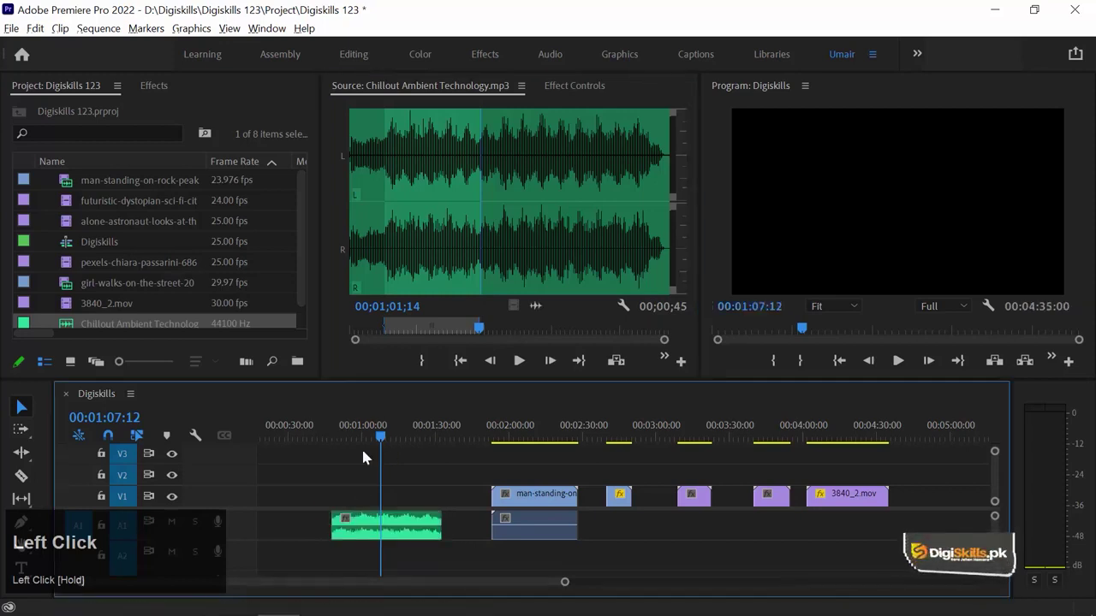
left_click(335, 431)
left_click(336, 430)
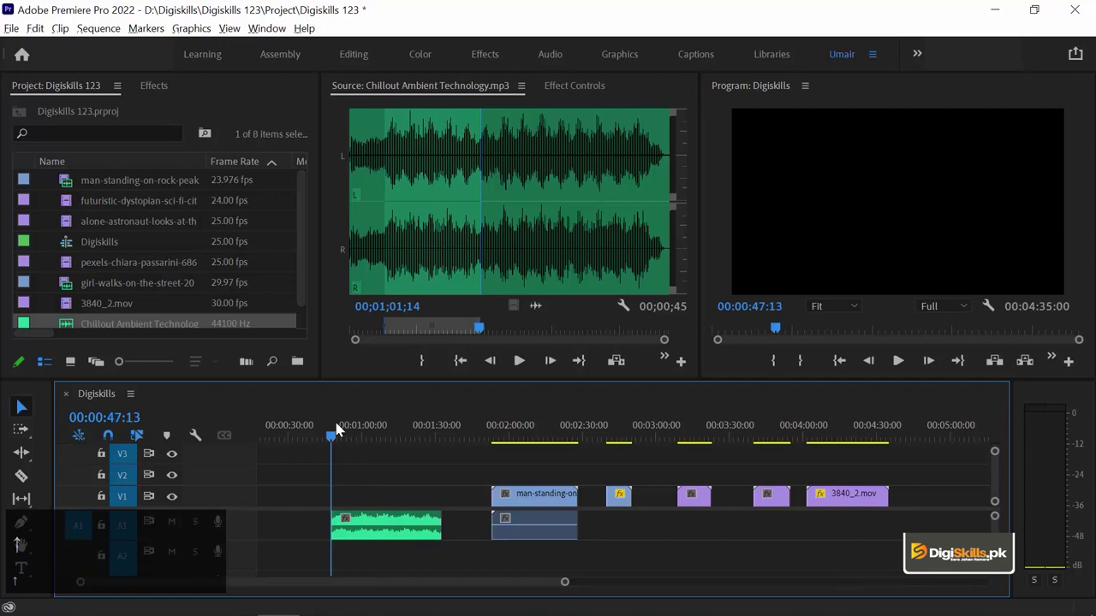
- Play the music clip in the Digiskills sequence in two short passes, watching its level on the audio meters
key("space")
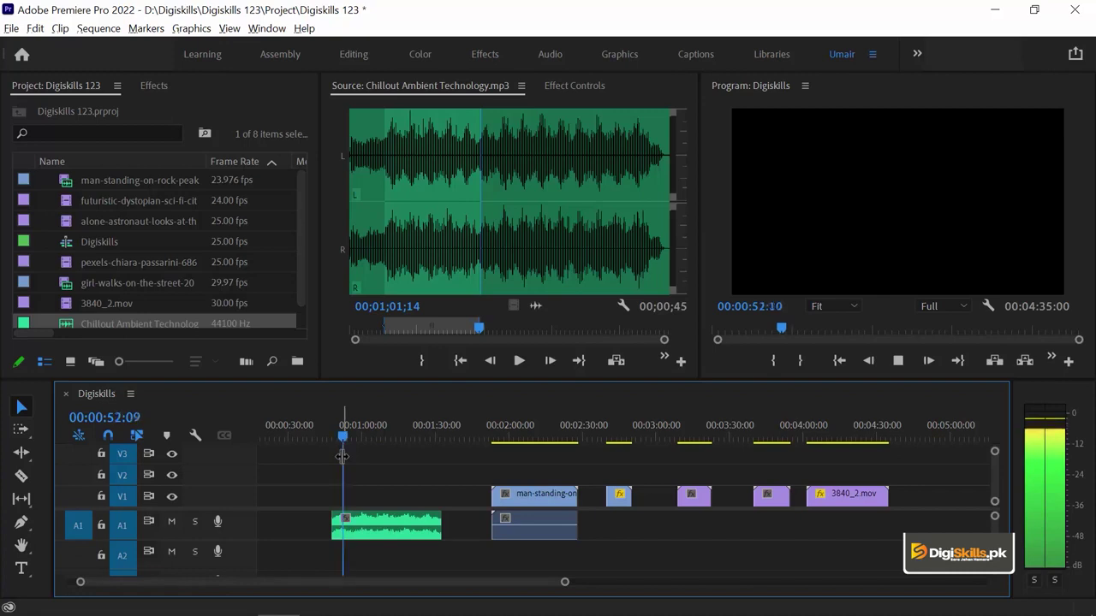
key("space")
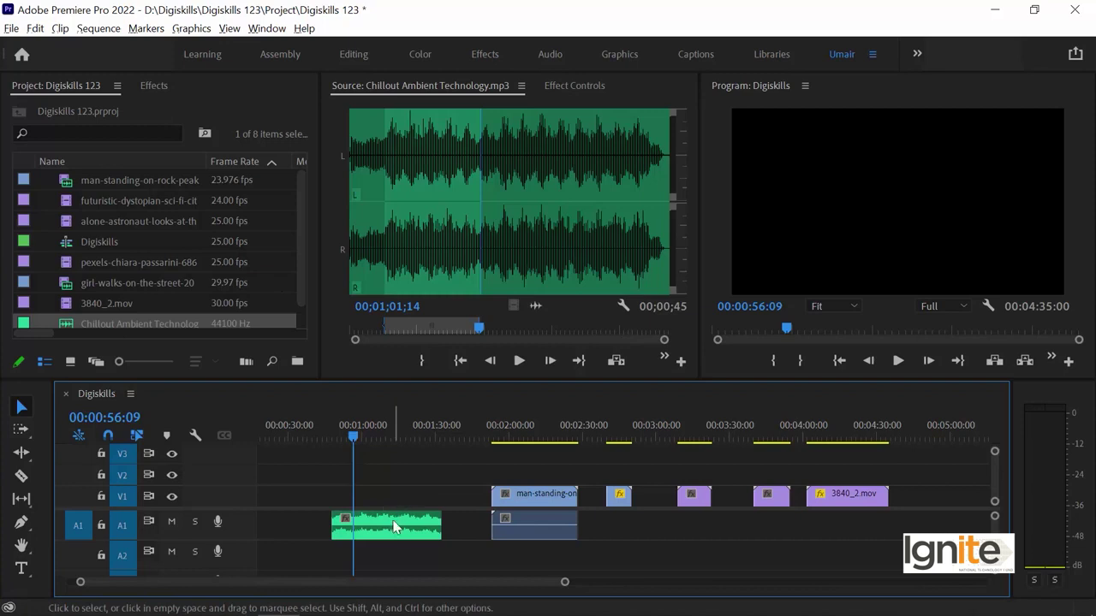
mouse_move(394, 526)
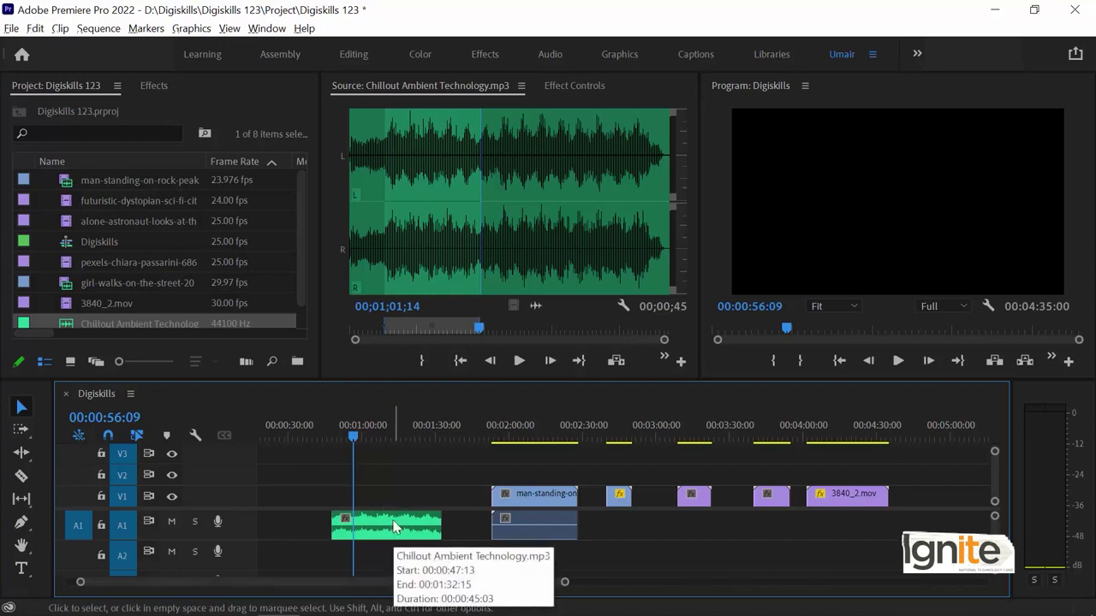
key("space")
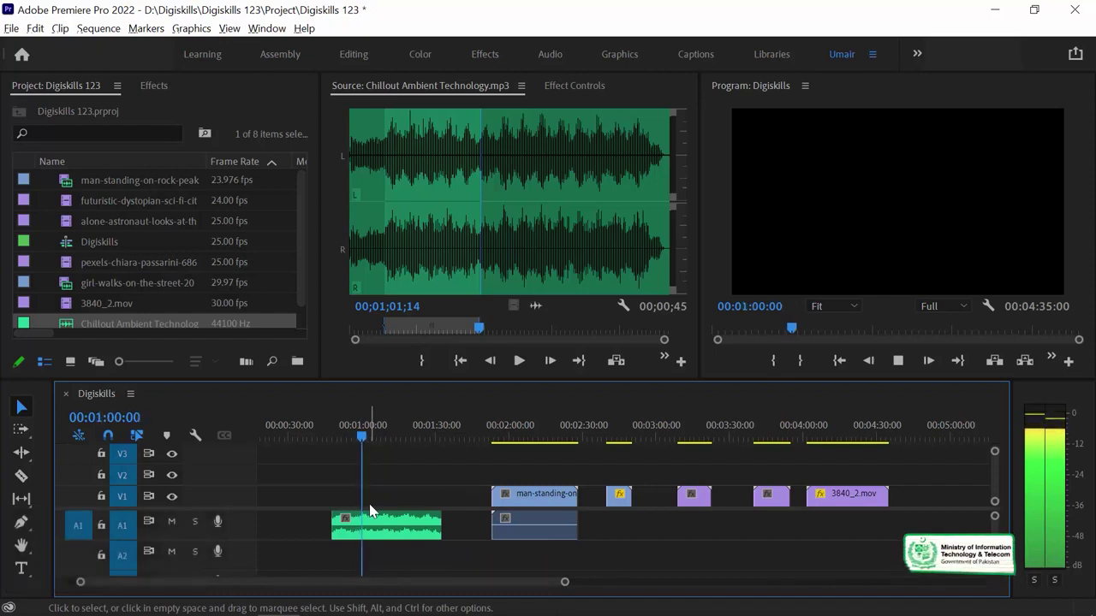
key("space")
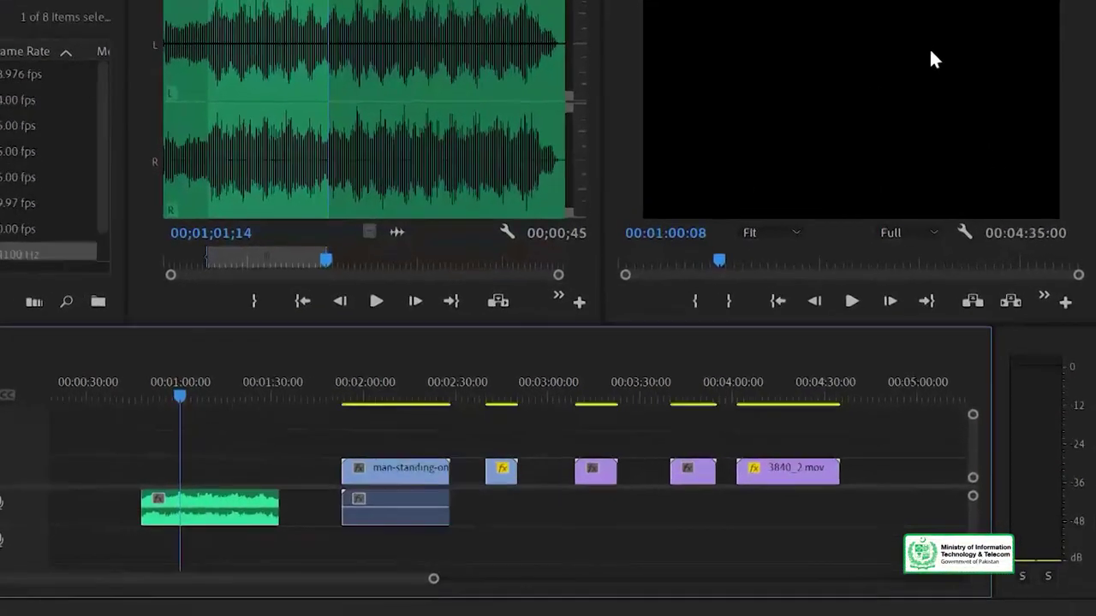
- Enlarge the audio meters slightly and play the music clip on from 00:01:00:08 to check its level
left_click(1072, 345)
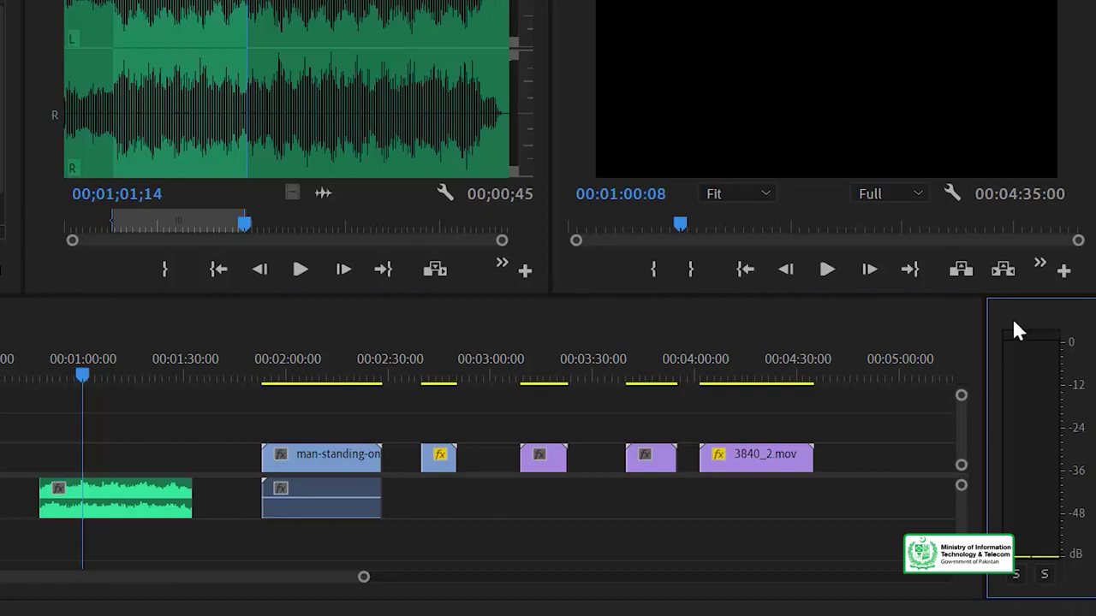
left_click_drag(922, 295, 922, 272)
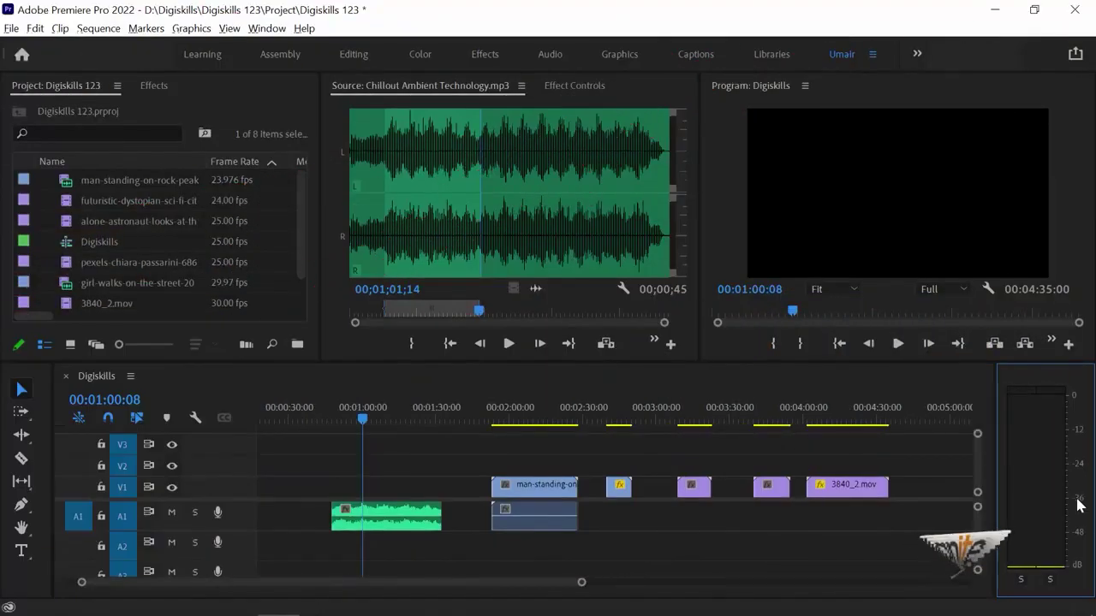
key("space")
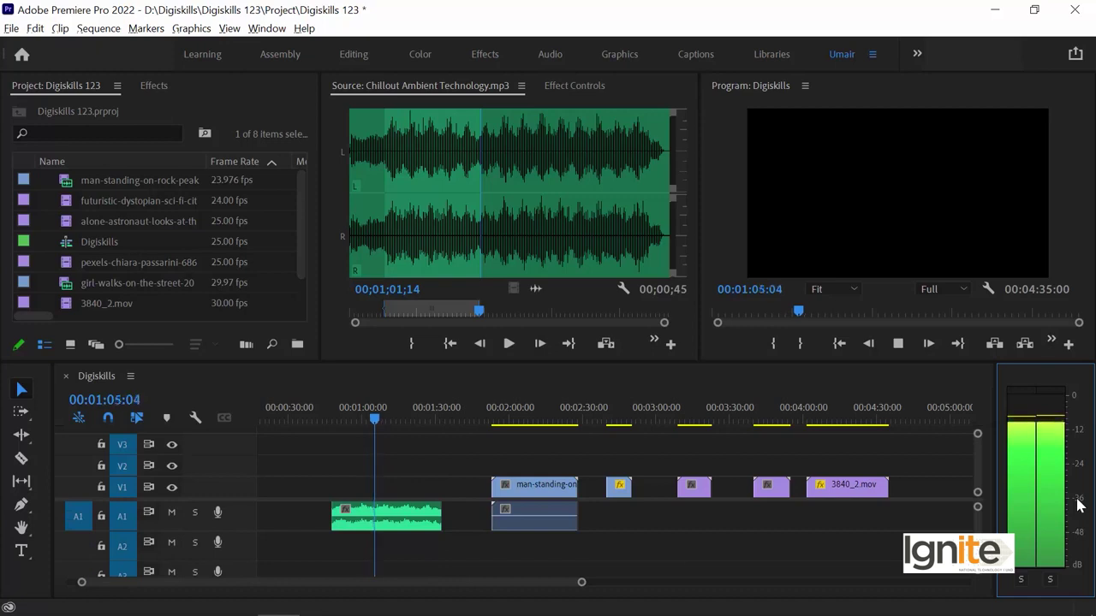
key("space")
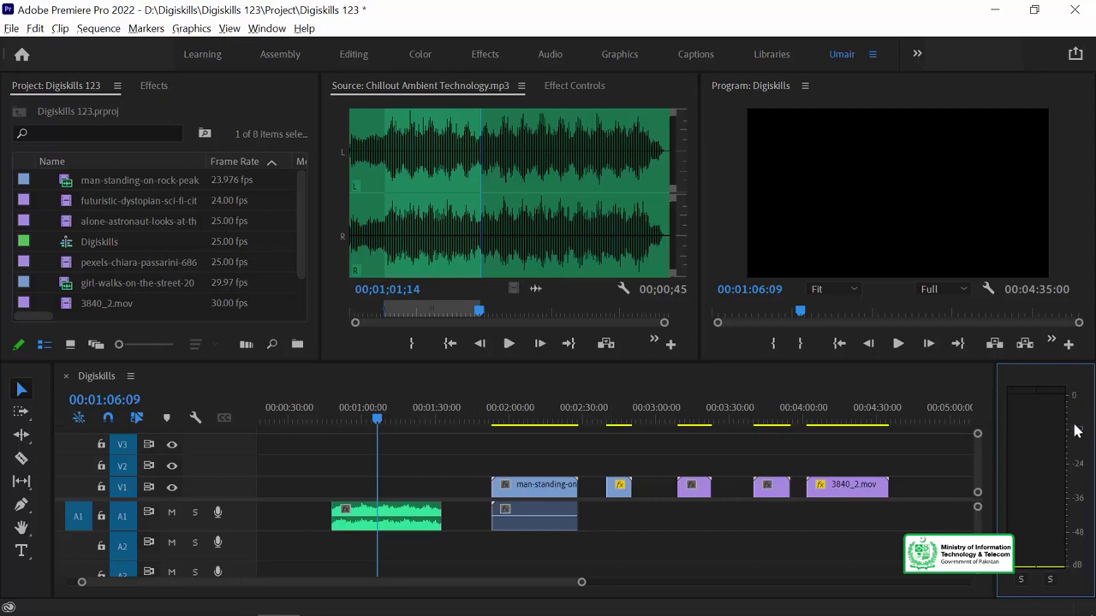
- Make the audio meters taller until the scale has 6 dB divisions, and play the music clip against it
left_click_drag(1065, 363, 1065, 307)
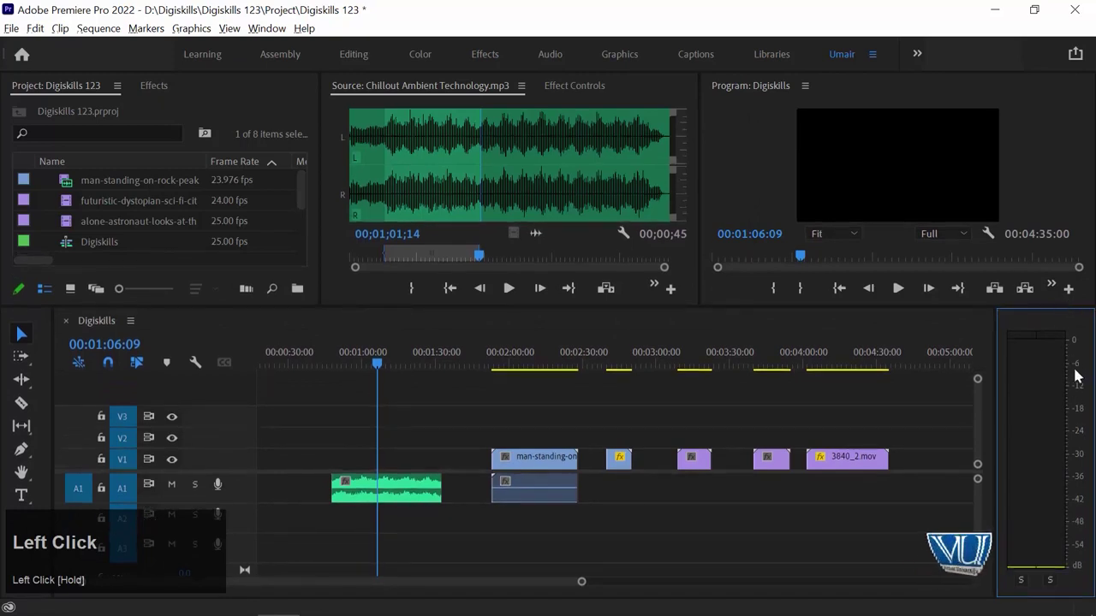
key("space")
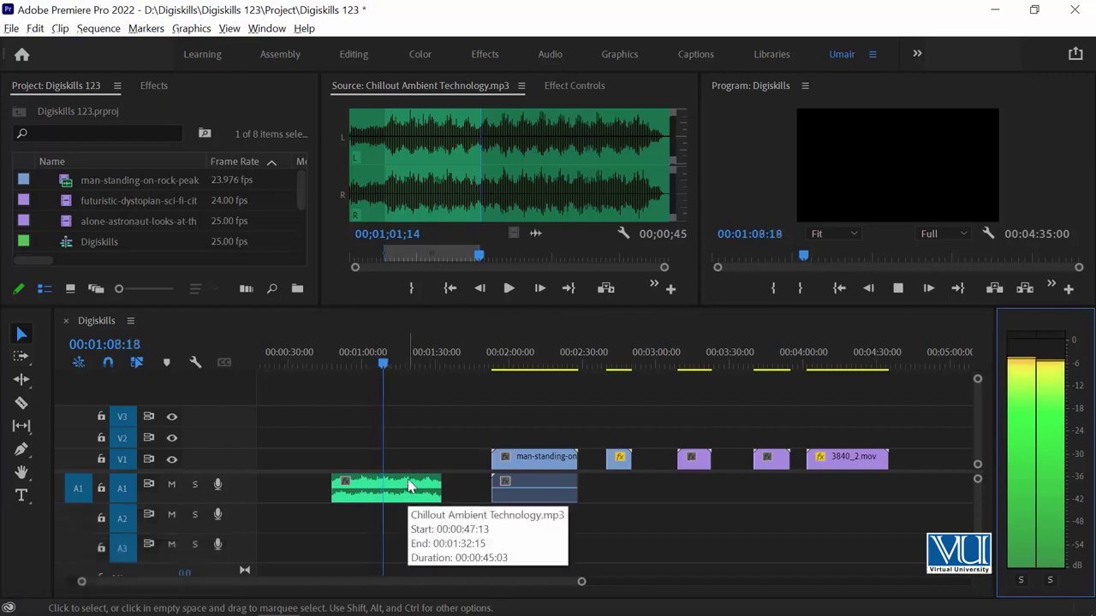
key("space")
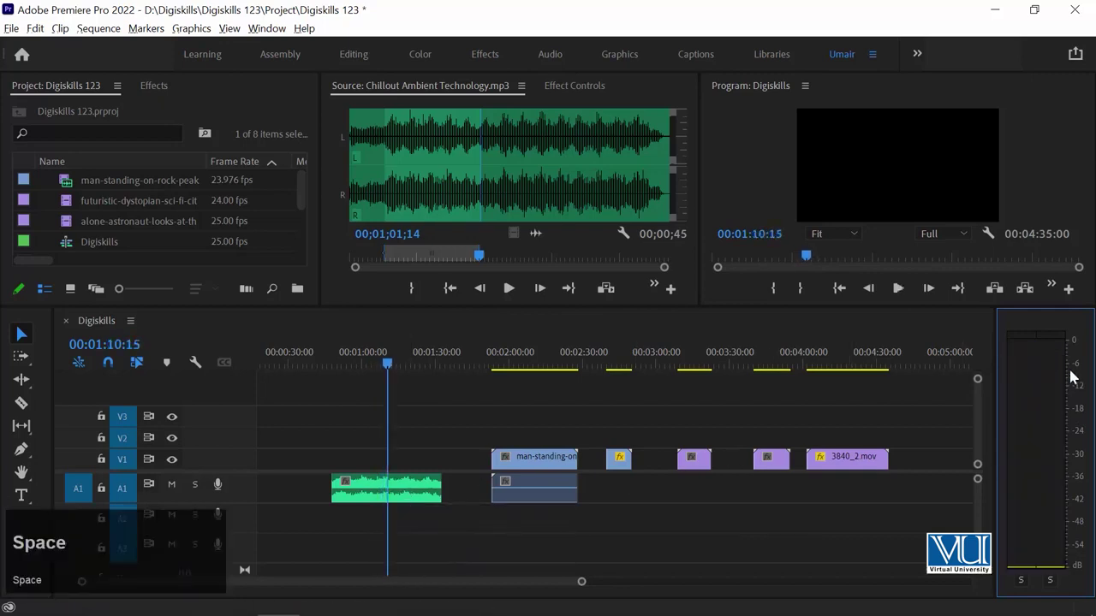